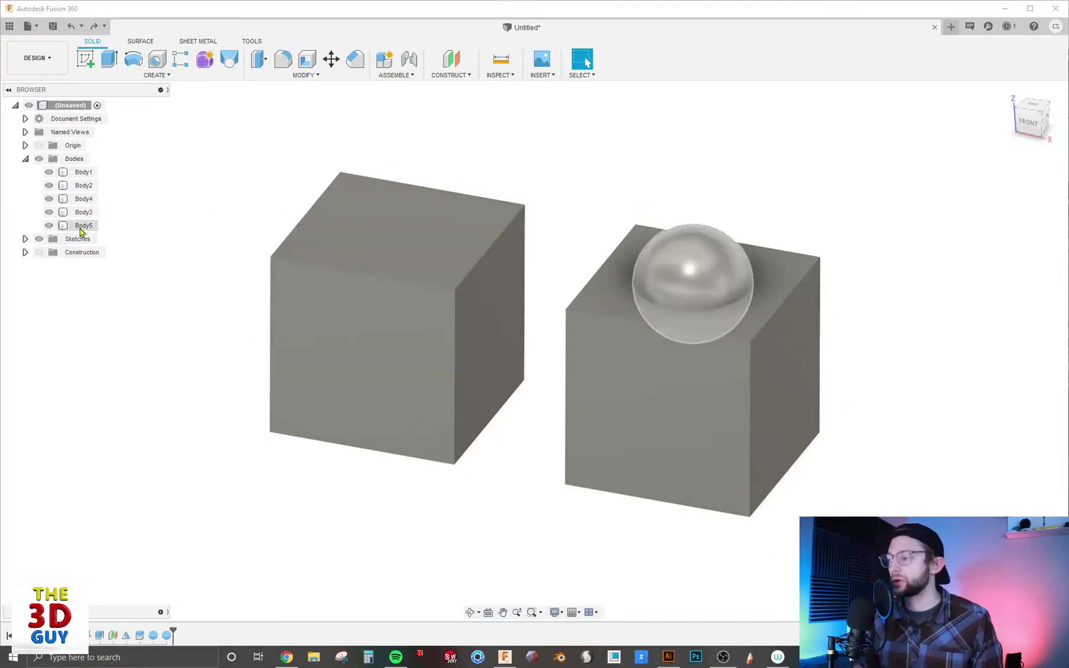
Cut the sphere Body5 out of the plain cube Body3 with the Combine command.
left_click(294, 76)
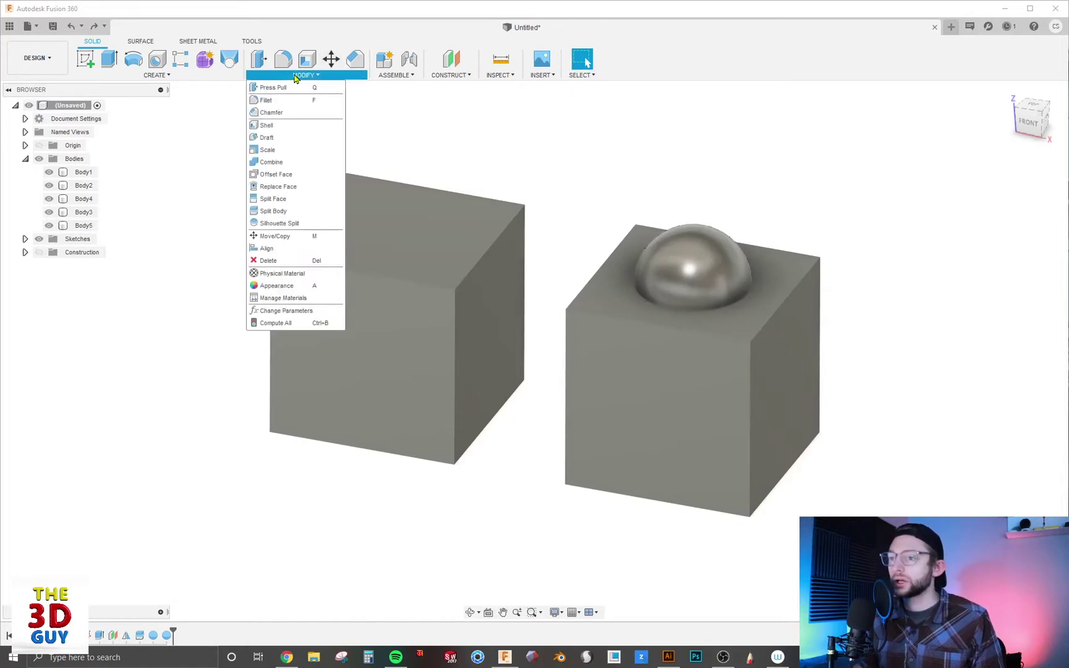
left_click(273, 163)
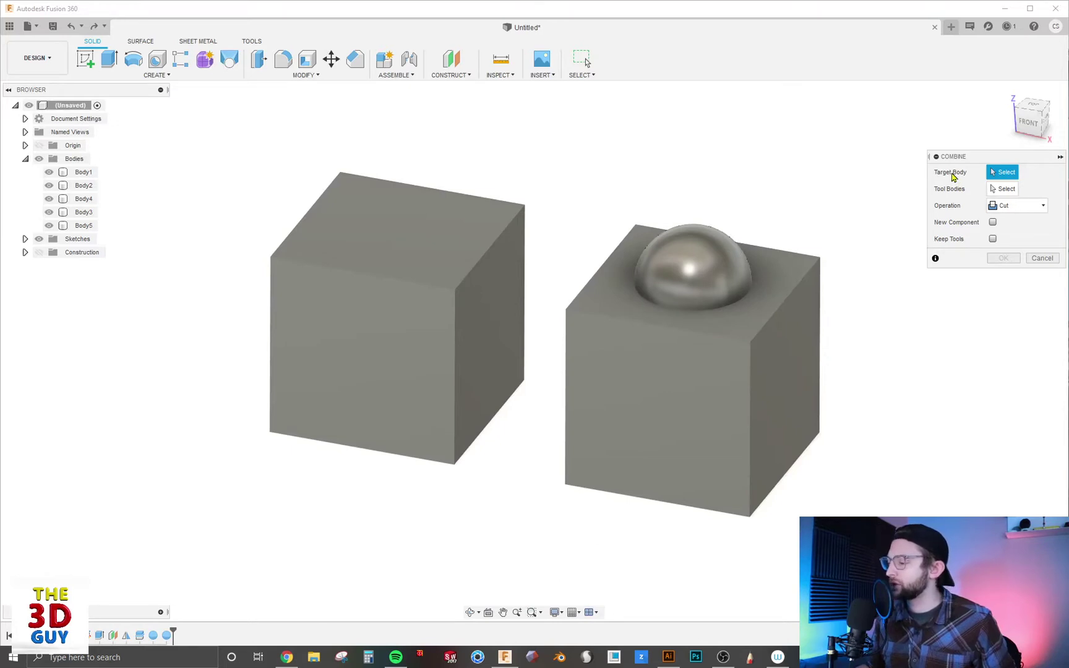
left_click(685, 410)
middle_click_drag(807, 201, 767, 216, "shift")
left_click(707, 237)
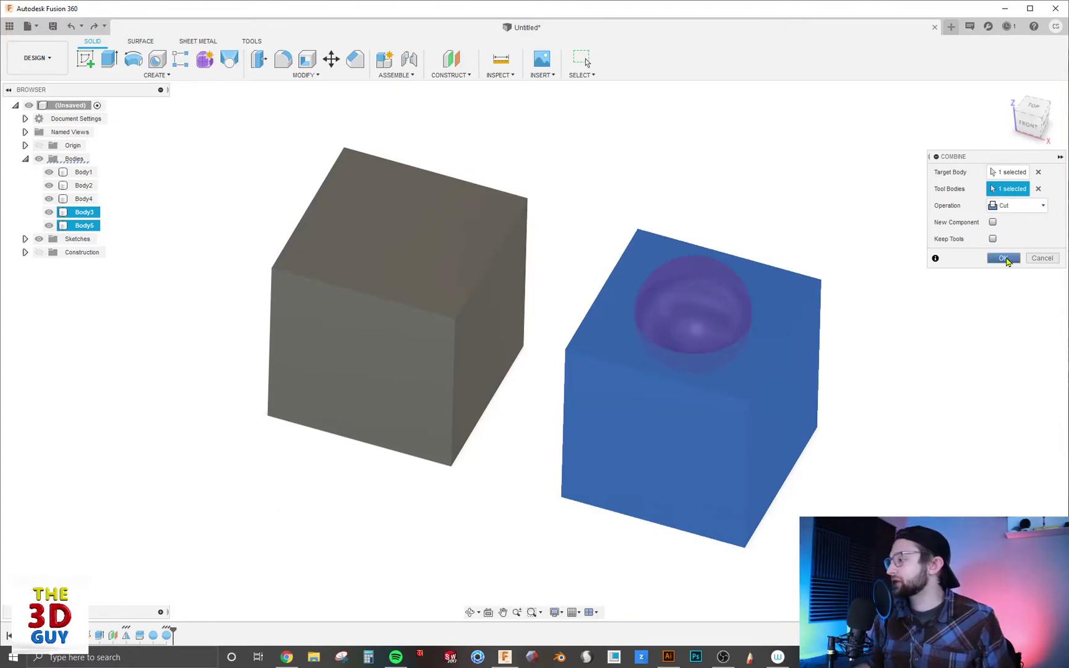
left_click(1004, 259)
mouse_move(859, 258)
middle_mouse_down("shift")
mouse_move(859, 296)
mouse_move(874, 228)
mouse_move(862, 279)
middle_mouse_up("shift")
scroll(758, 319, "up", 3)
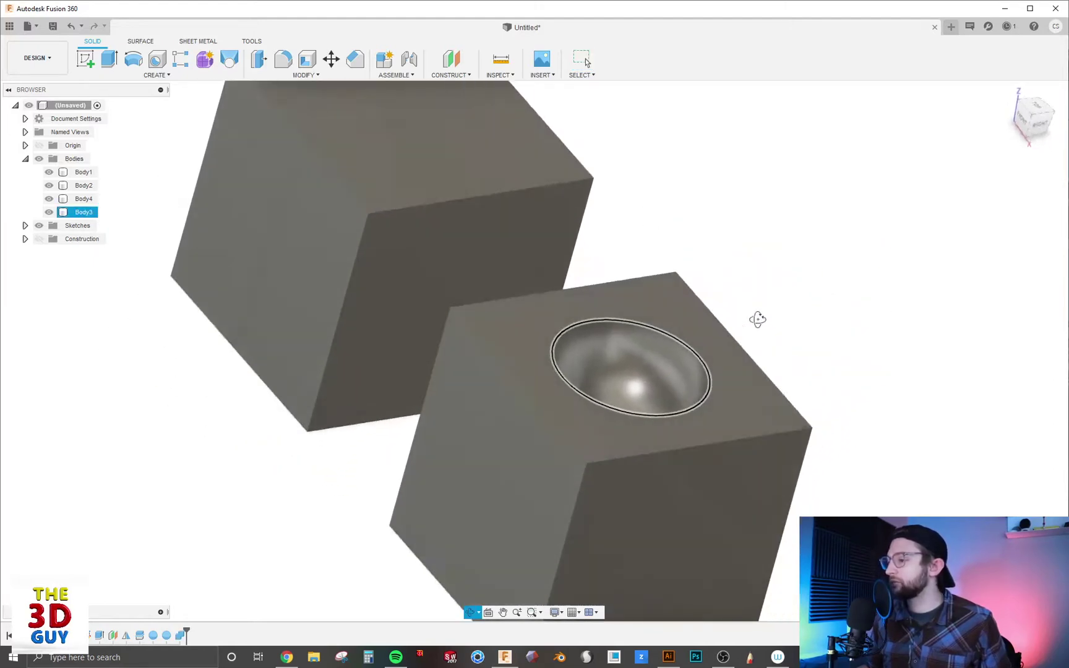
middle_click_drag(758, 319, 785, 313, "shift")
key("Escape")
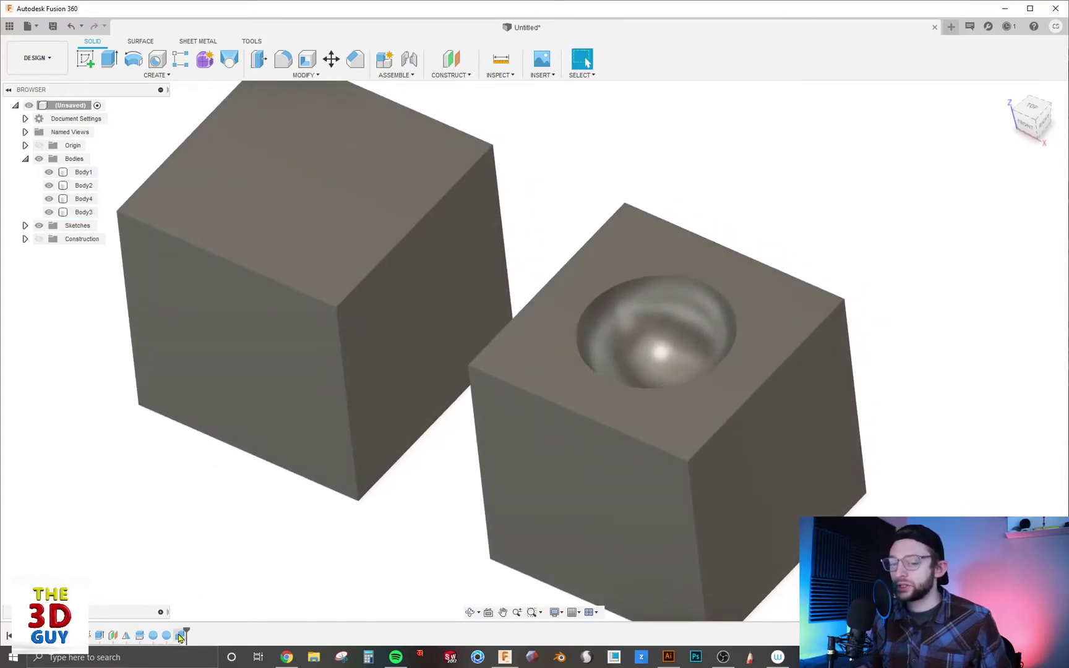
Edit the Combine feature and change its operation to Join so the sphere merges with the cube.
right_click(180, 637)
left_click(210, 533)
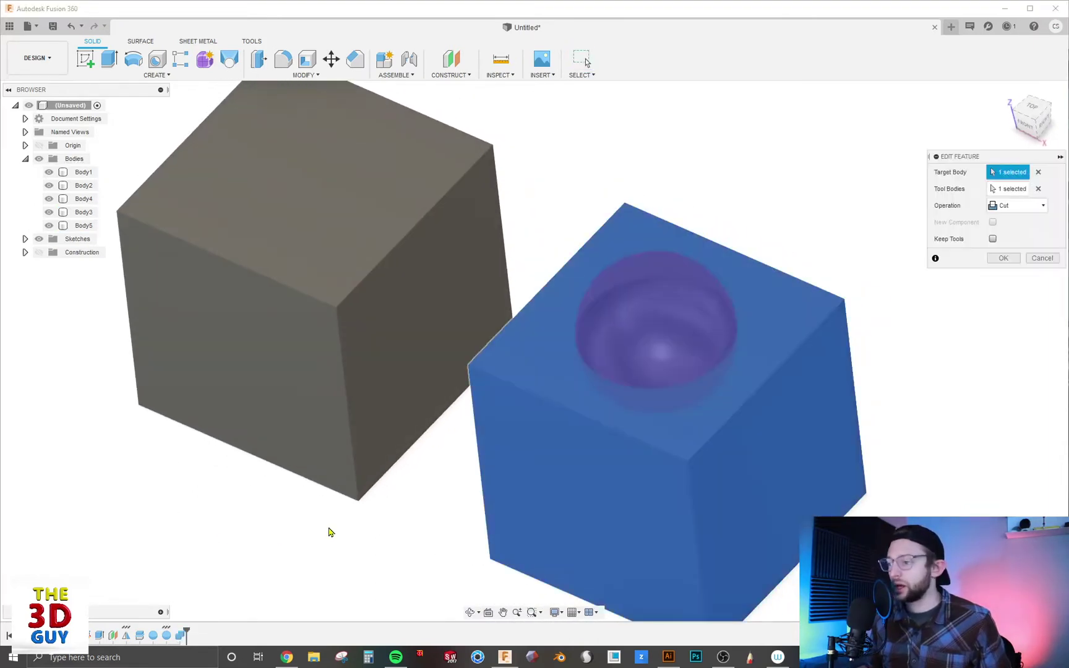
left_click(1017, 205)
left_click(1005, 215)
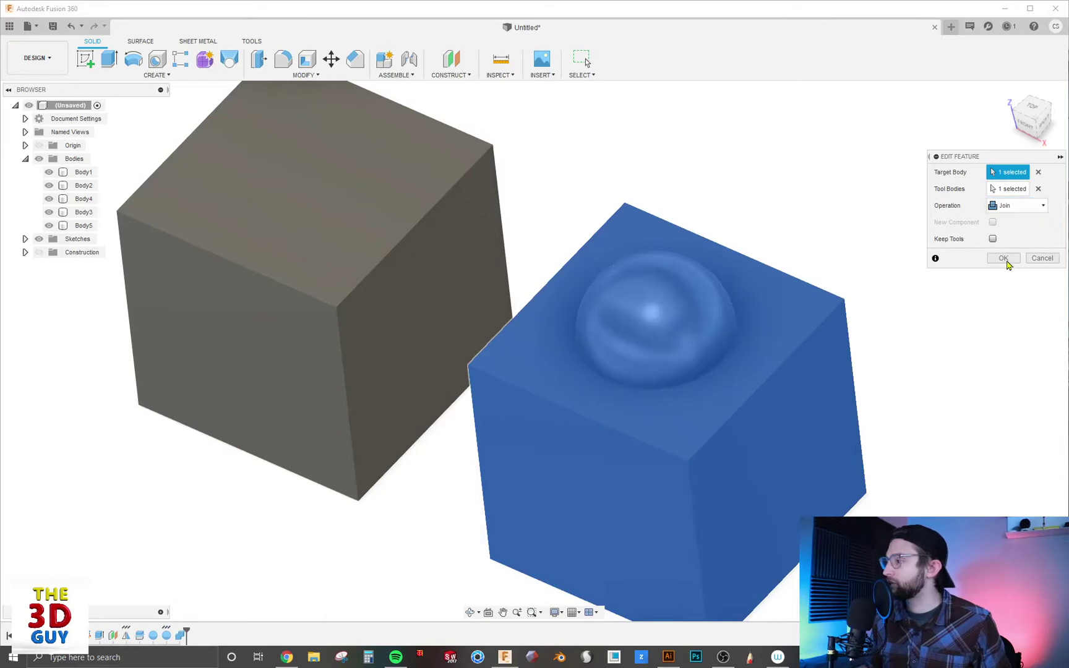
left_click(1003, 259)
middle_click_drag(832, 238, 795, 305, "shift")
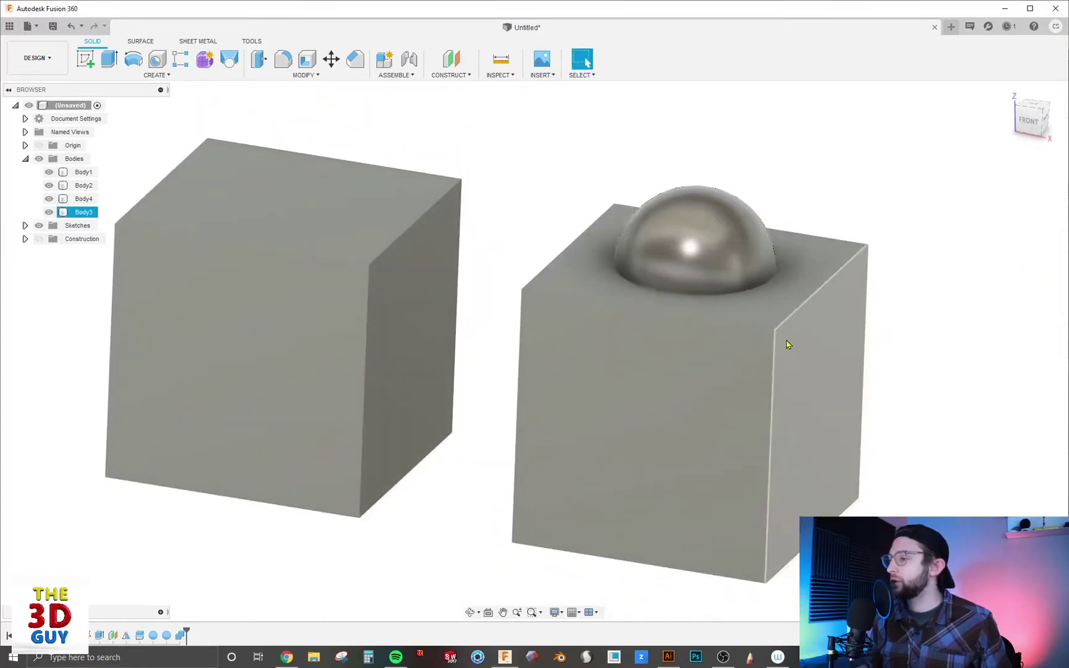
key("Escape")
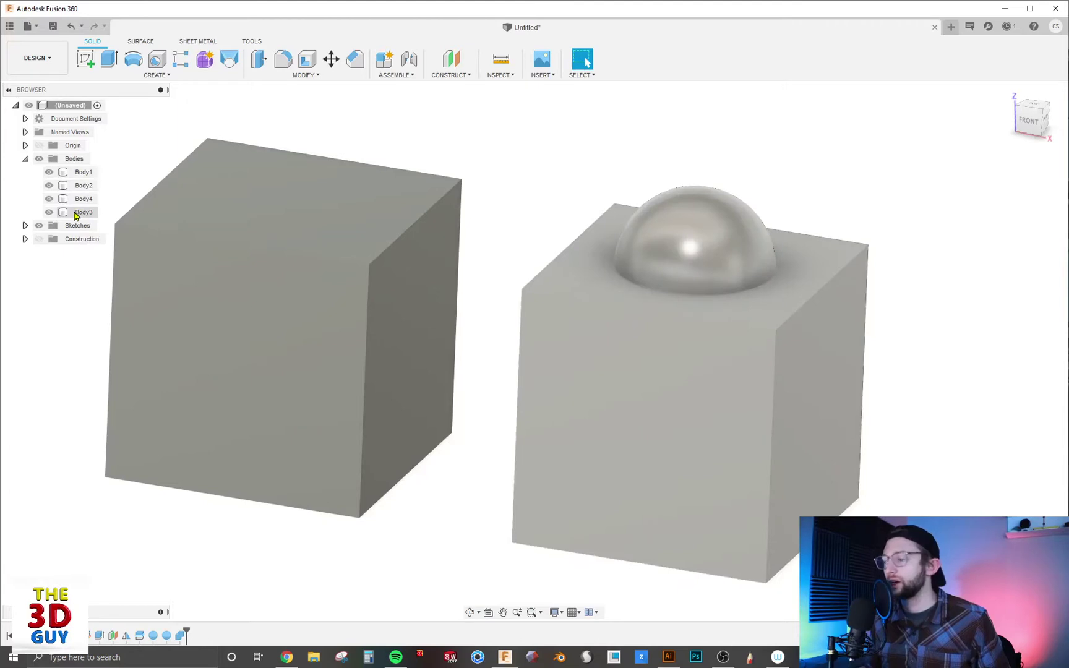
Try a 0.25 in fillet on the circular edge where the dome meets the cube.
left_click(282, 59)
left_click(654, 292)
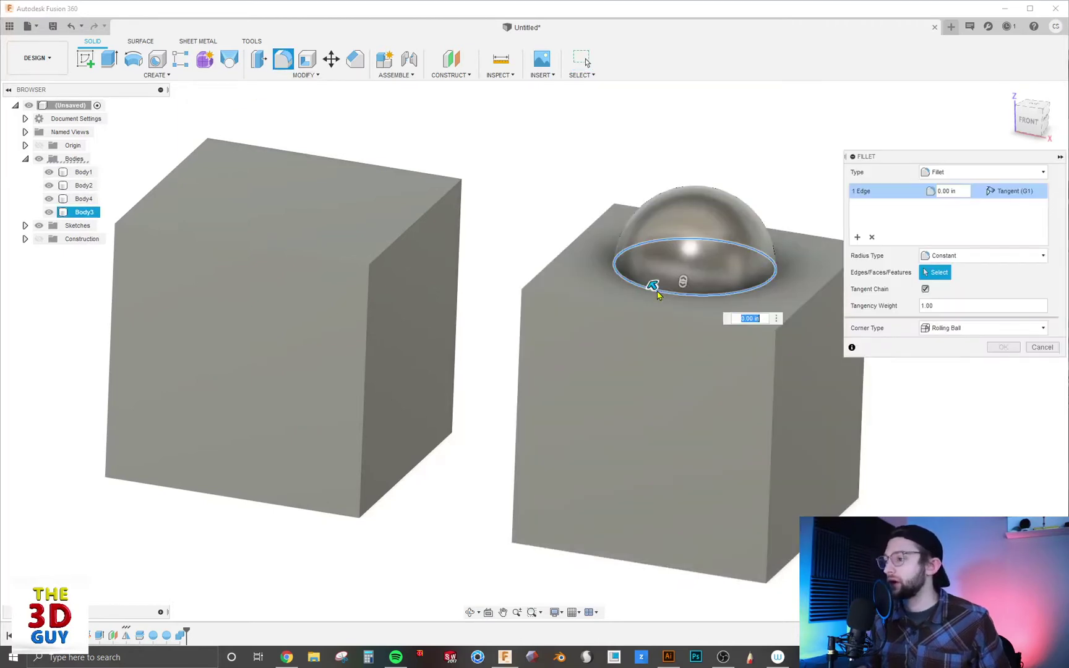
left_click_drag(653, 287, 596, 287)
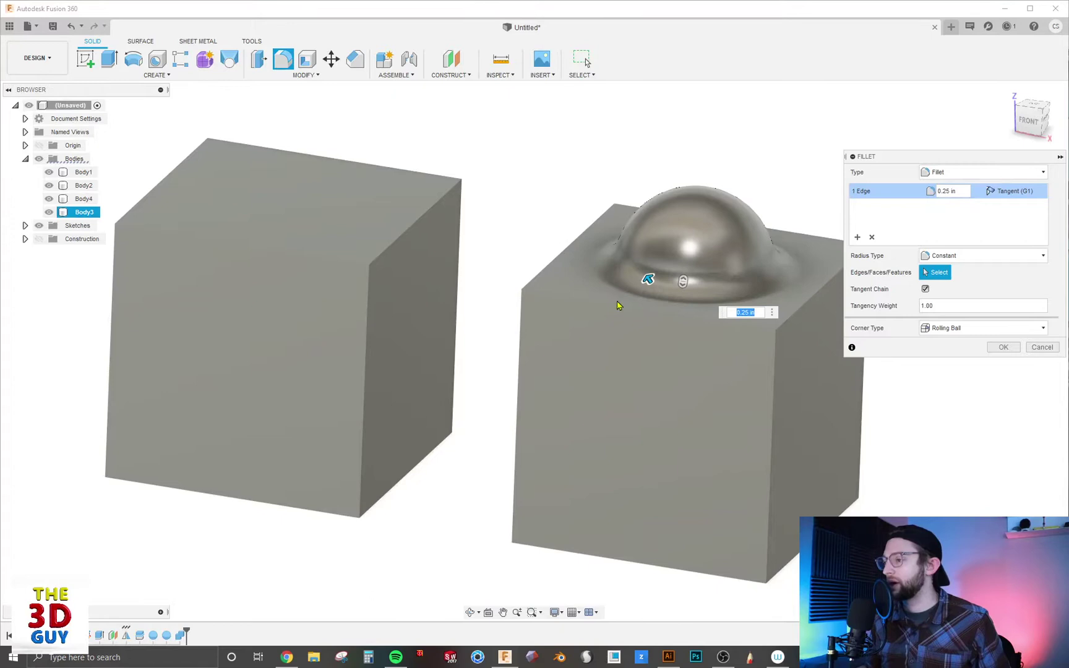
left_click(1029, 348)
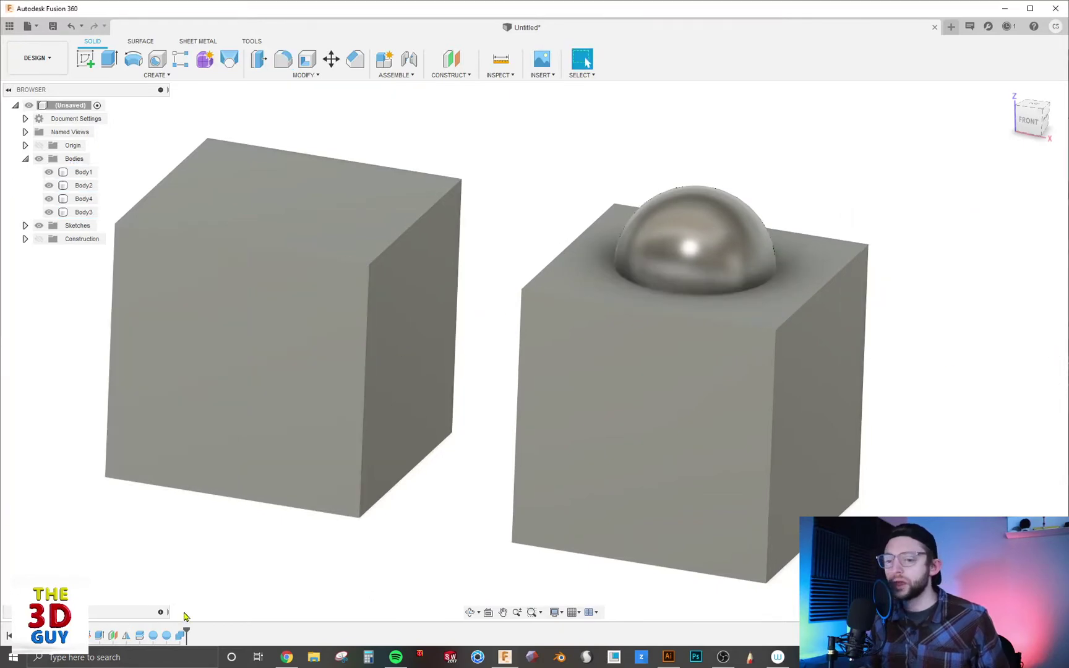
Edit the Combine feature, preview the Intersect operation, and set it to Cut with the tool body kept.
right_click(180, 637)
left_click(198, 535)
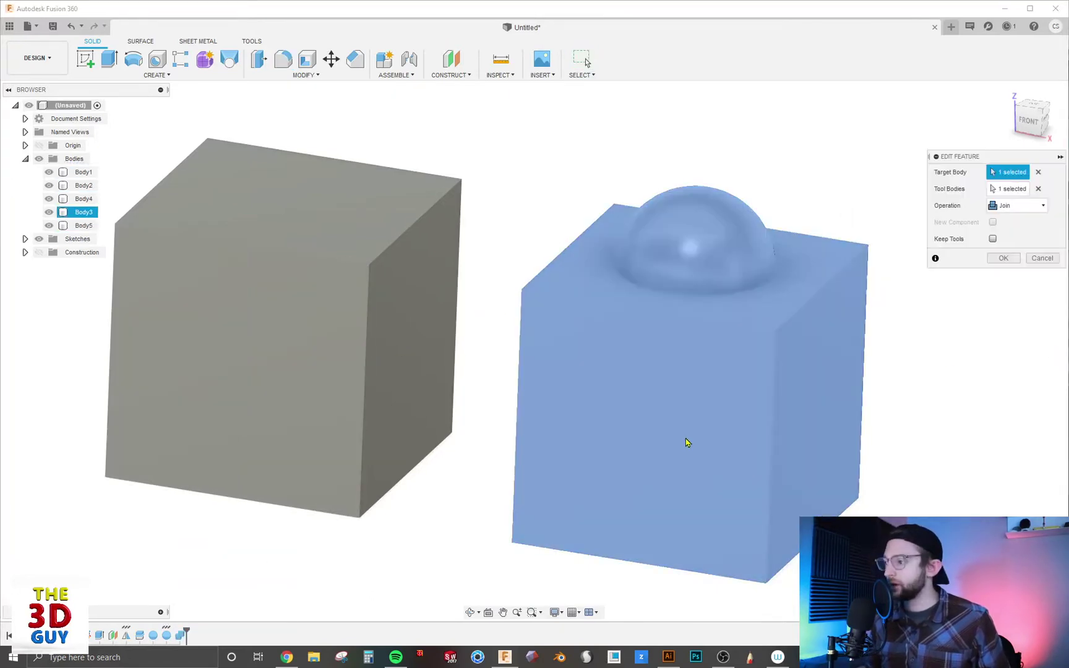
left_click(1034, 205)
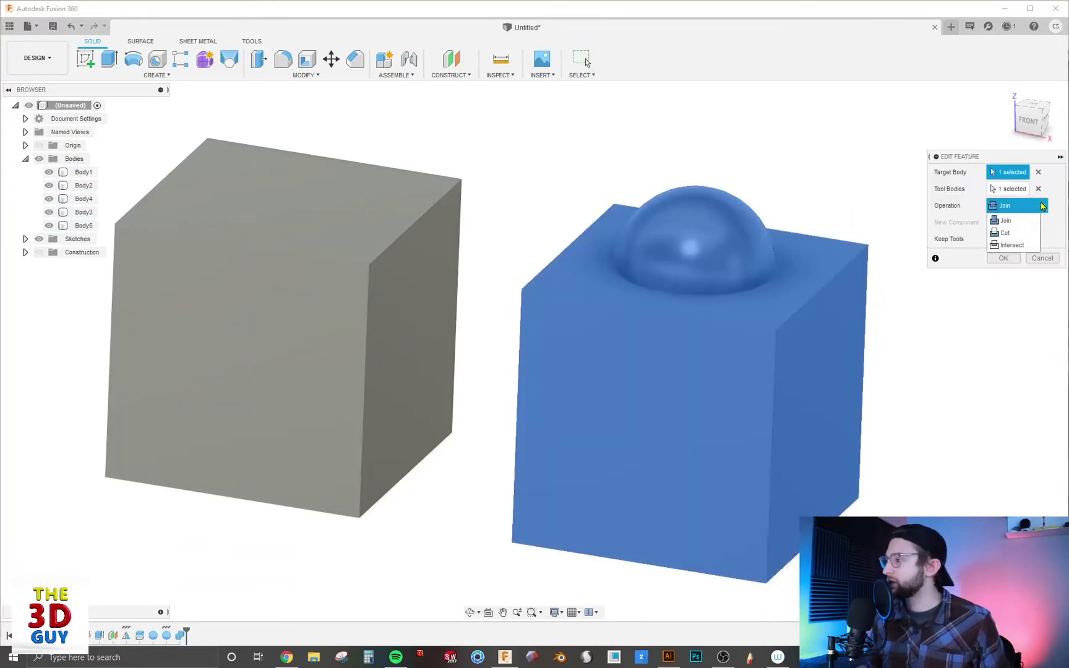
left_click(1012, 245)
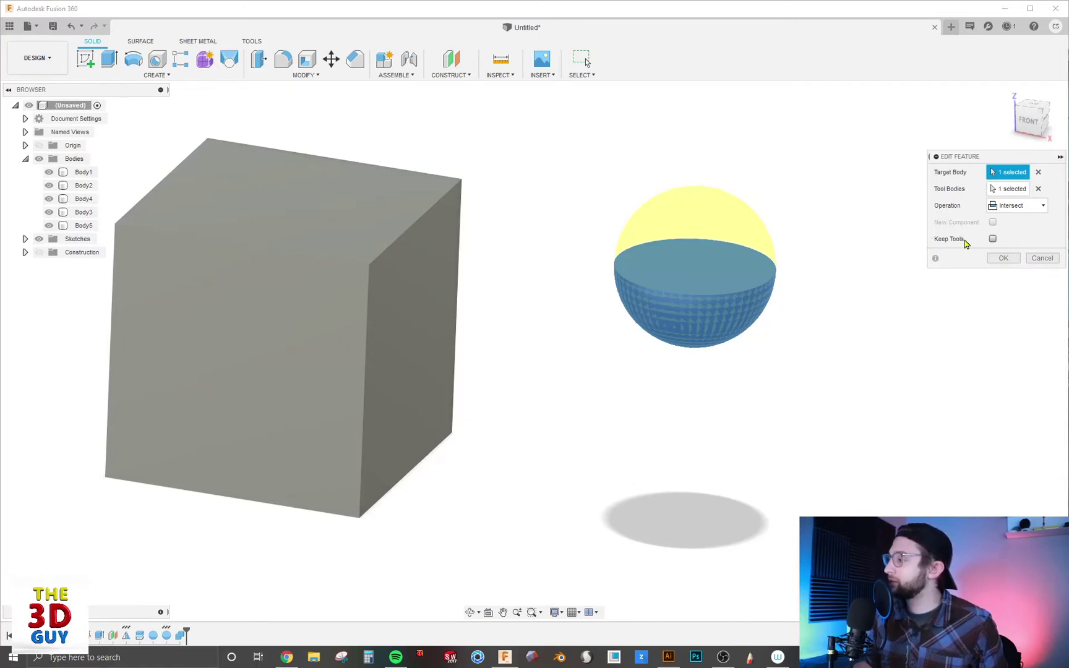
left_click(1017, 206)
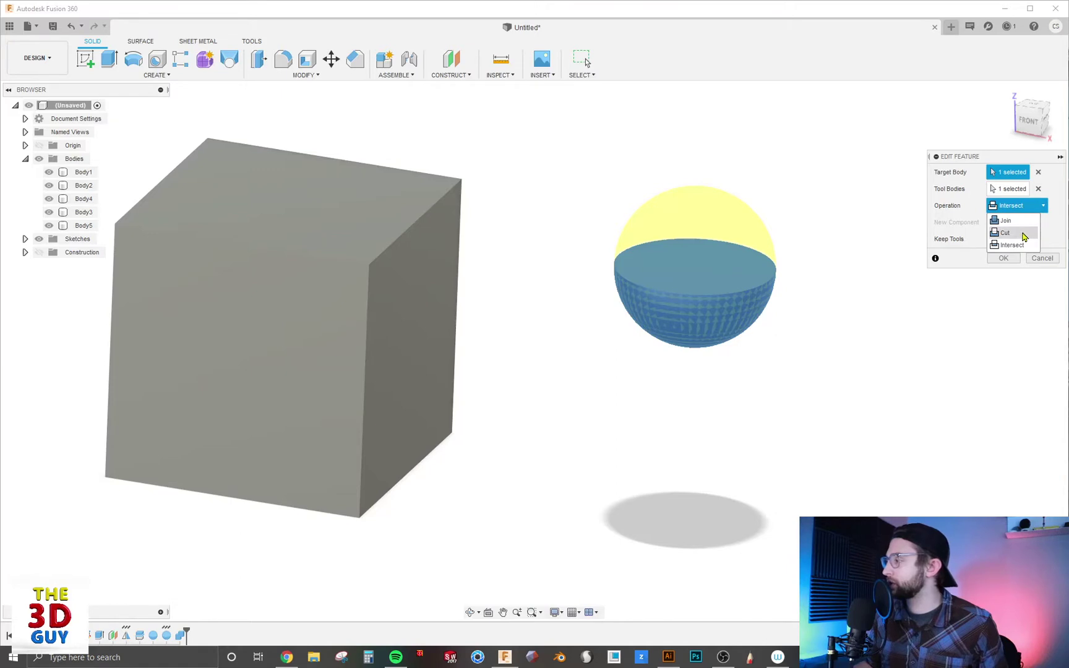
left_click(1024, 235)
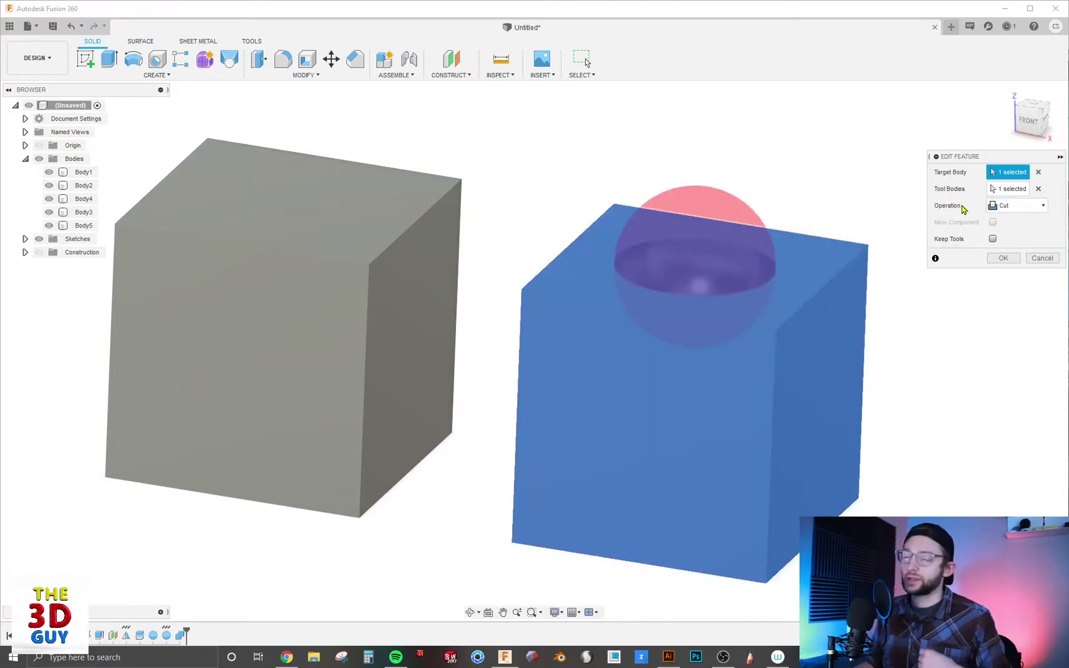
left_click(1002, 259)
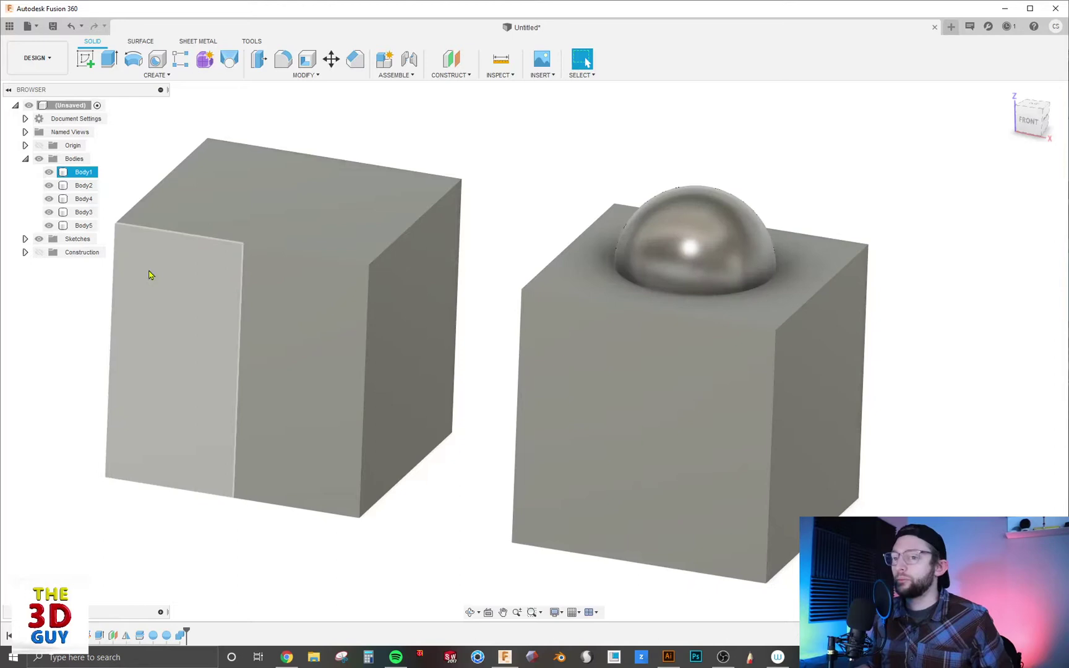
Hide the sphere Body5 to inspect the cavity, and hide the hollowed cube Body3.
left_click(49, 227)
middle_click_drag(470, 204, 689, 328, "shift")
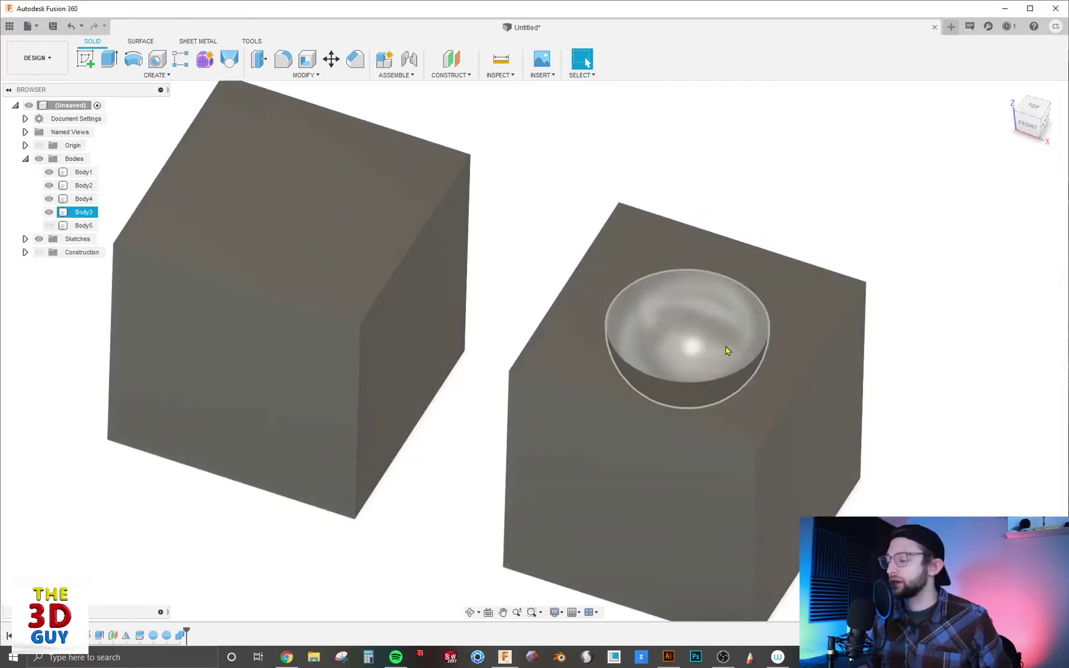
scroll(711, 319, "down", 2)
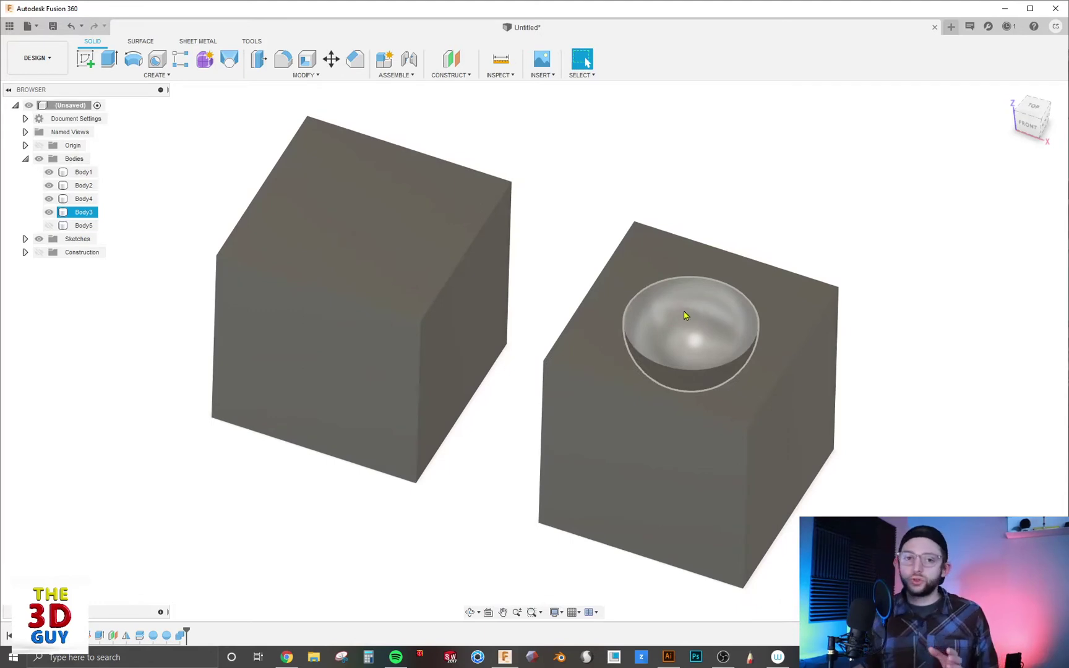
left_click(49, 212)
key("F6")
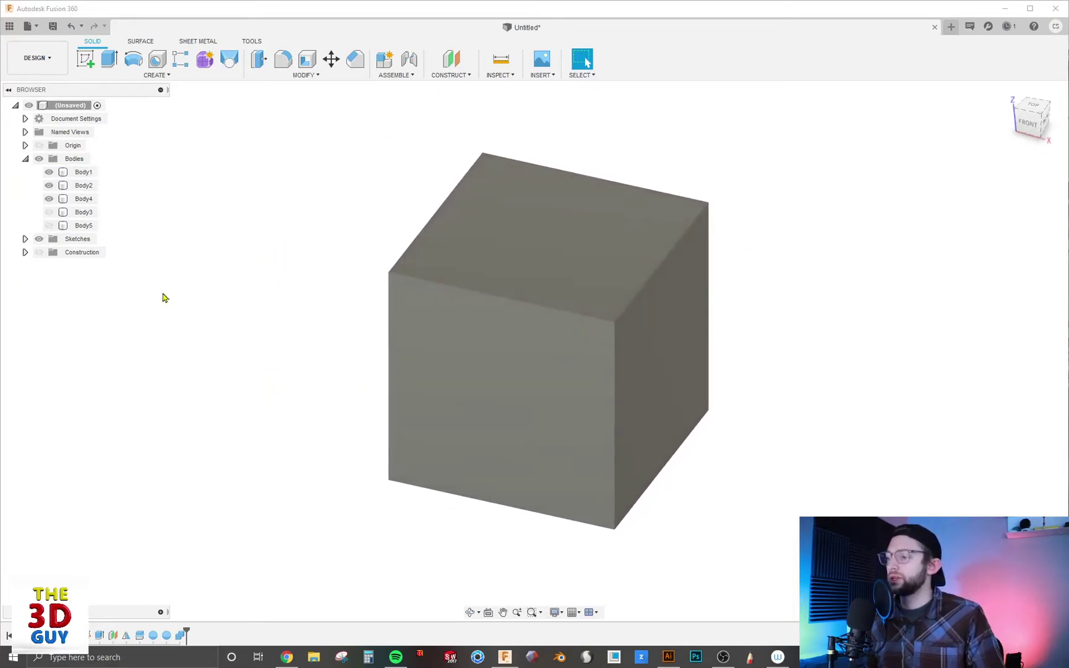
Identify the split cube's bodies by toggling their visibility, and hide the half Body2 so Body1 and the inner sphere stay shown.
left_click(49, 172)
left_click(49, 171)
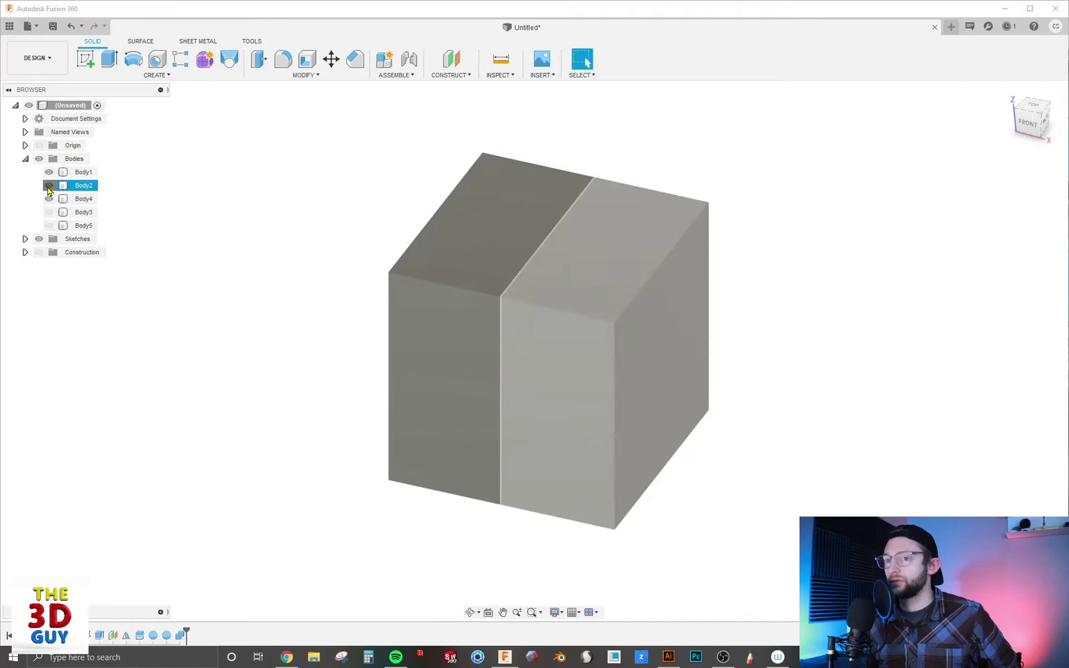
left_click(49, 187)
left_click(49, 199)
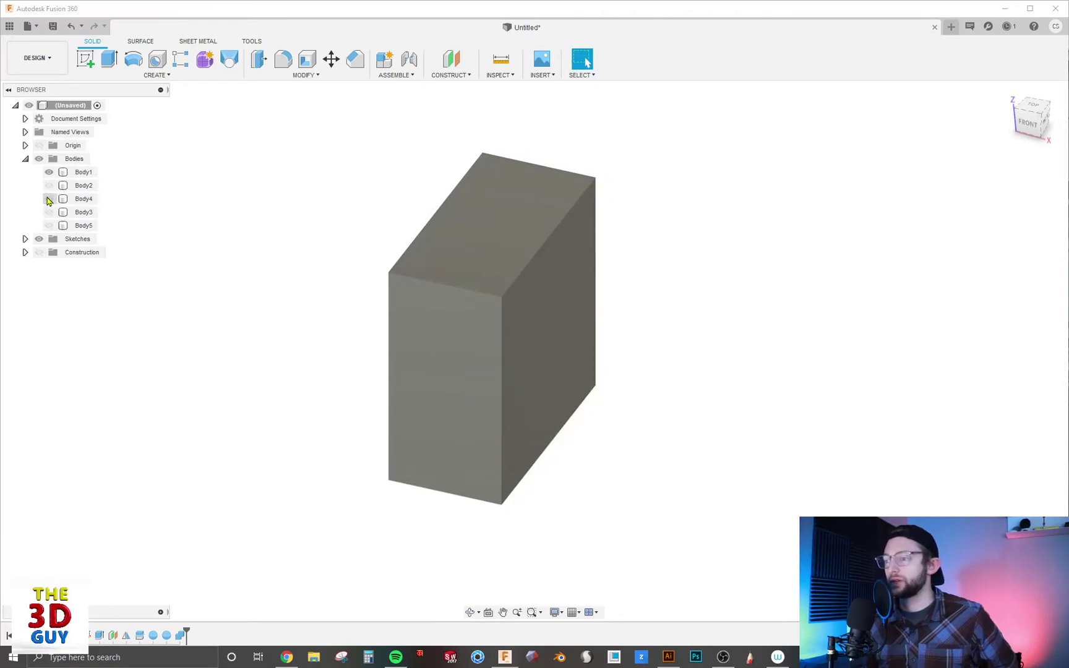
left_click(49, 198)
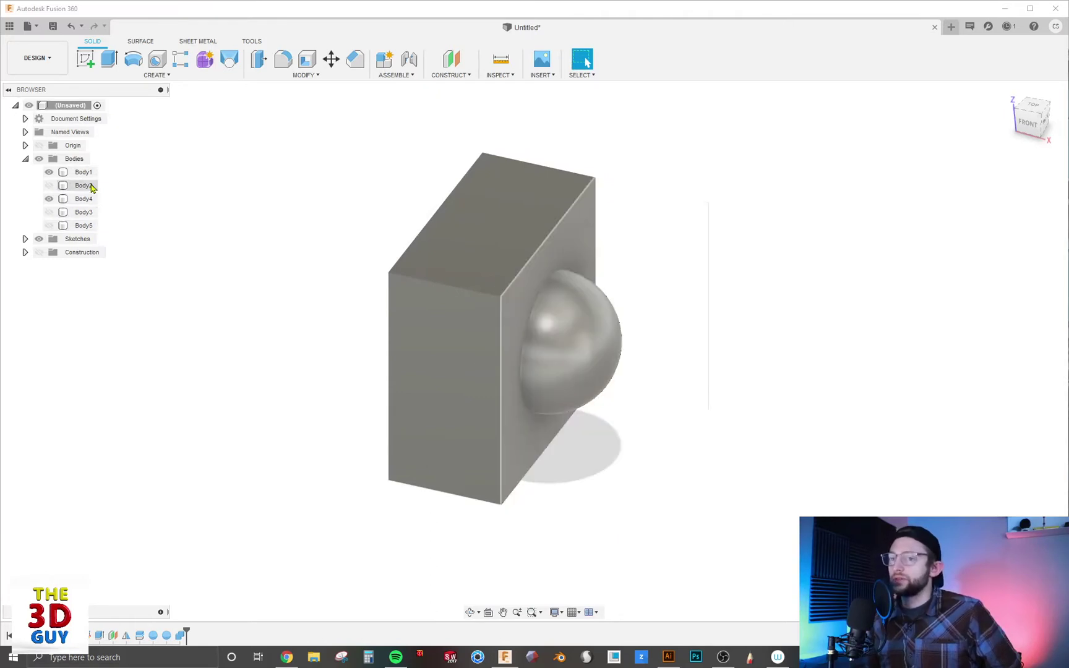
Cut the sphere Body4 out of the block half Body1 with Combine, keeping the tool body, and check the cavity.
left_click(270, 77)
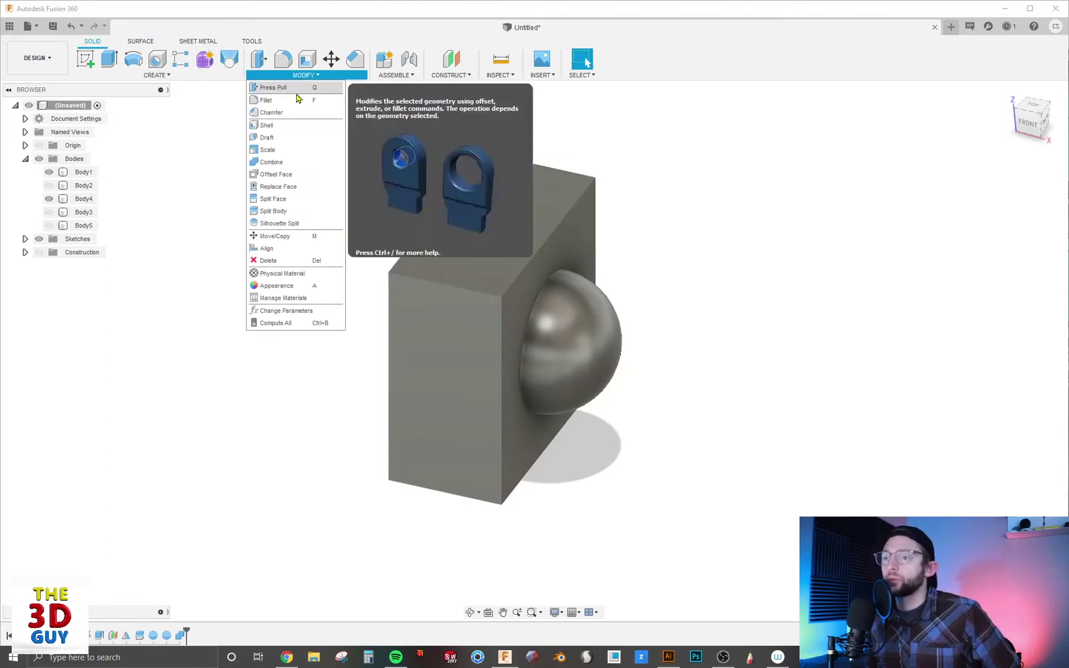
left_click(288, 164)
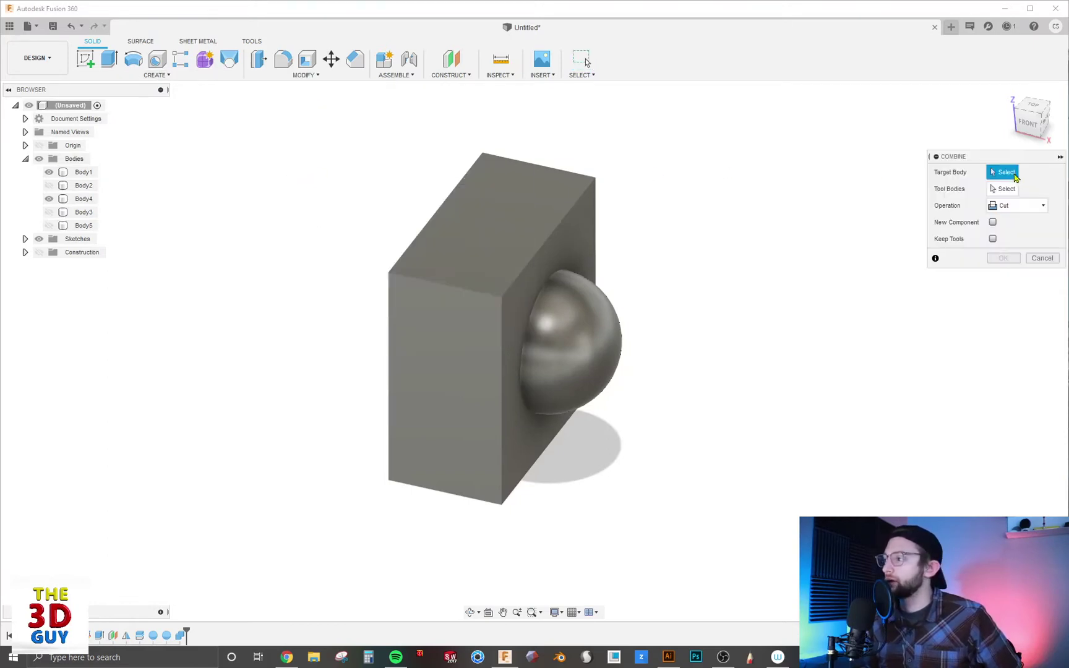
left_click(509, 218)
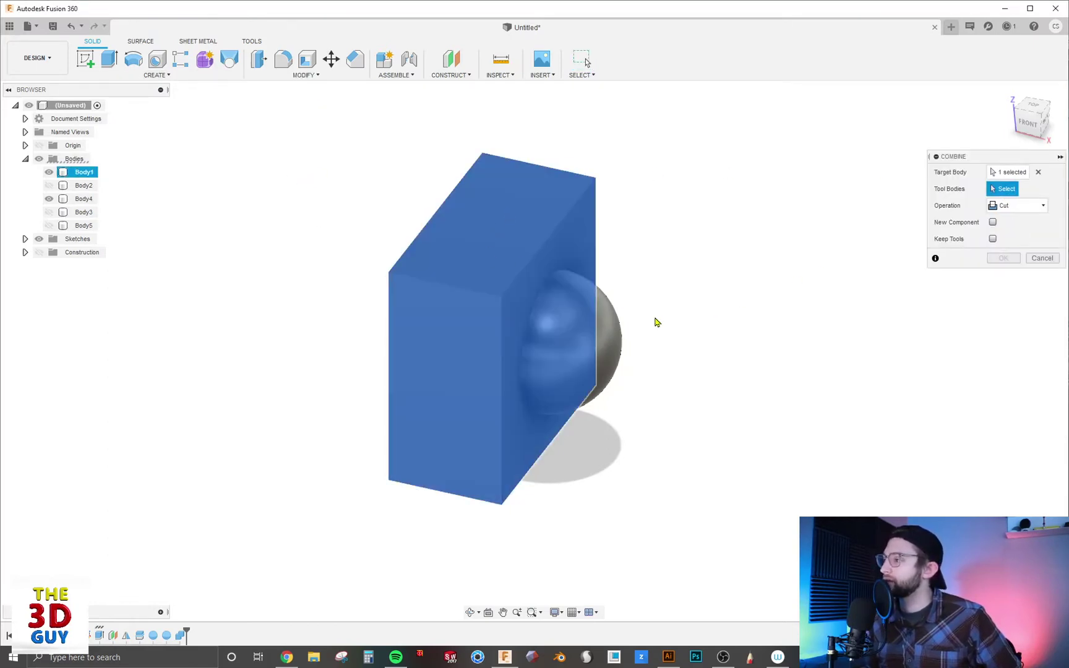
left_click(613, 340)
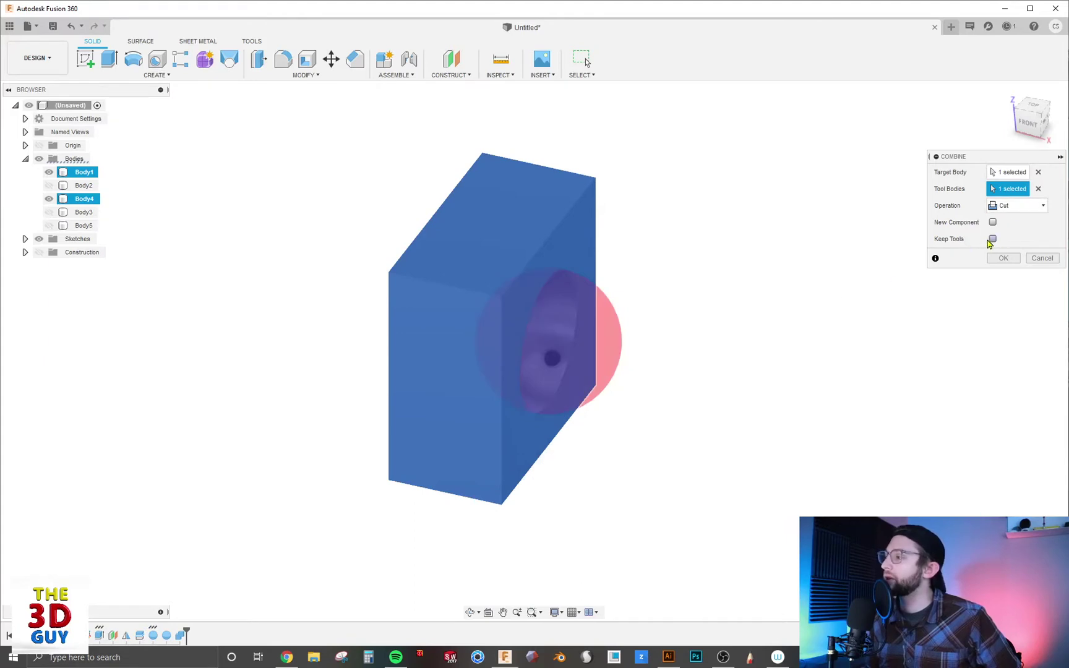
left_click(992, 239)
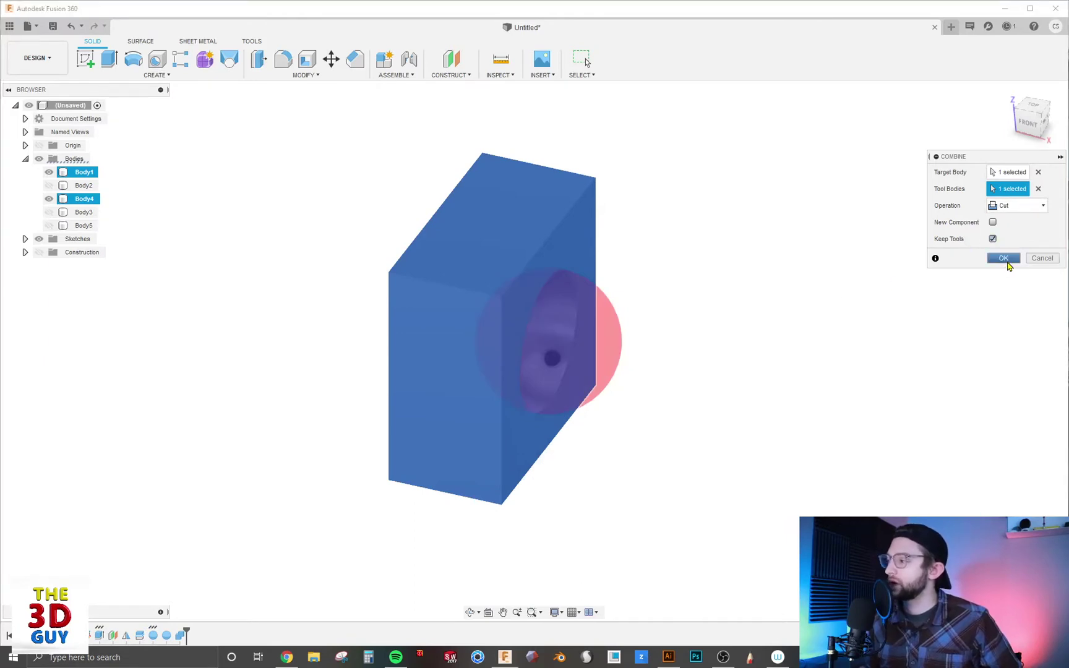
left_click(1004, 260)
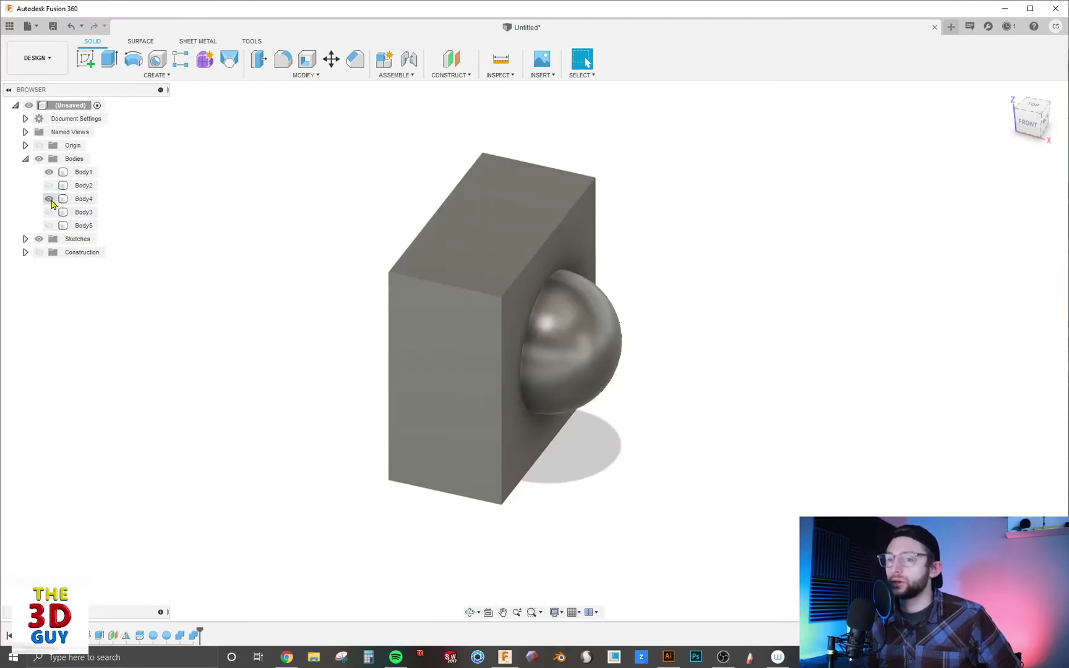
left_click(49, 200)
middle_click_drag(221, 289, 309, 297, "shift")
left_click(49, 198)
Show Body2 in place of Body1 and cut the sphere Body4 out of it with Combine, keeping the tool body.
left_click(49, 172)
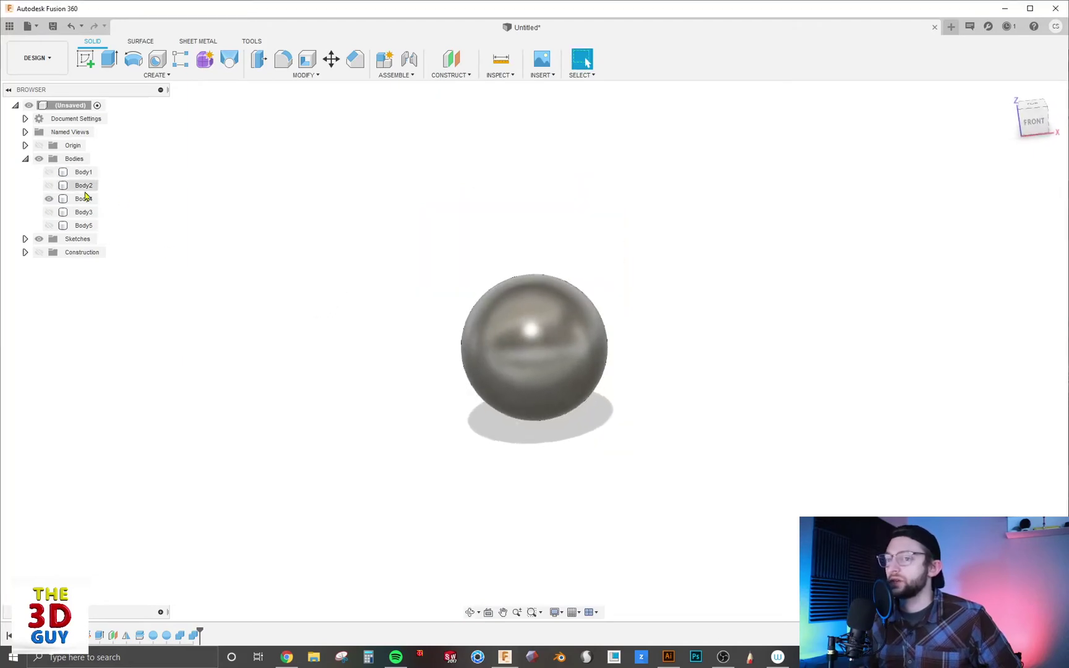
left_click(49, 186)
middle_click_drag(217, 282, 348, 243, "shift")
left_click(308, 77)
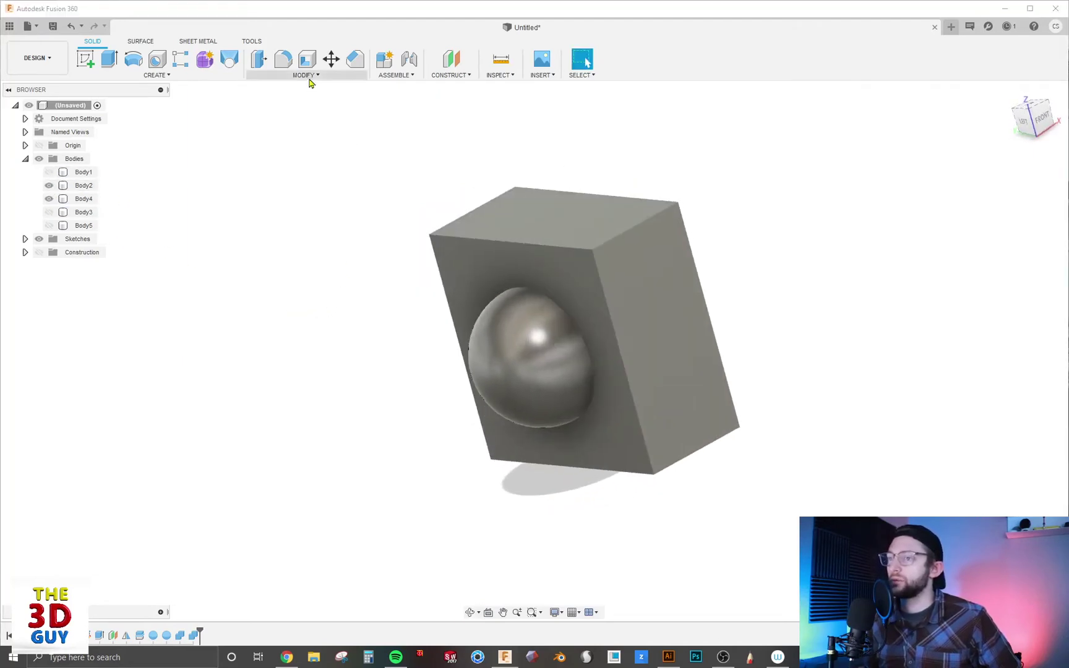
left_click(273, 162)
left_click(618, 238)
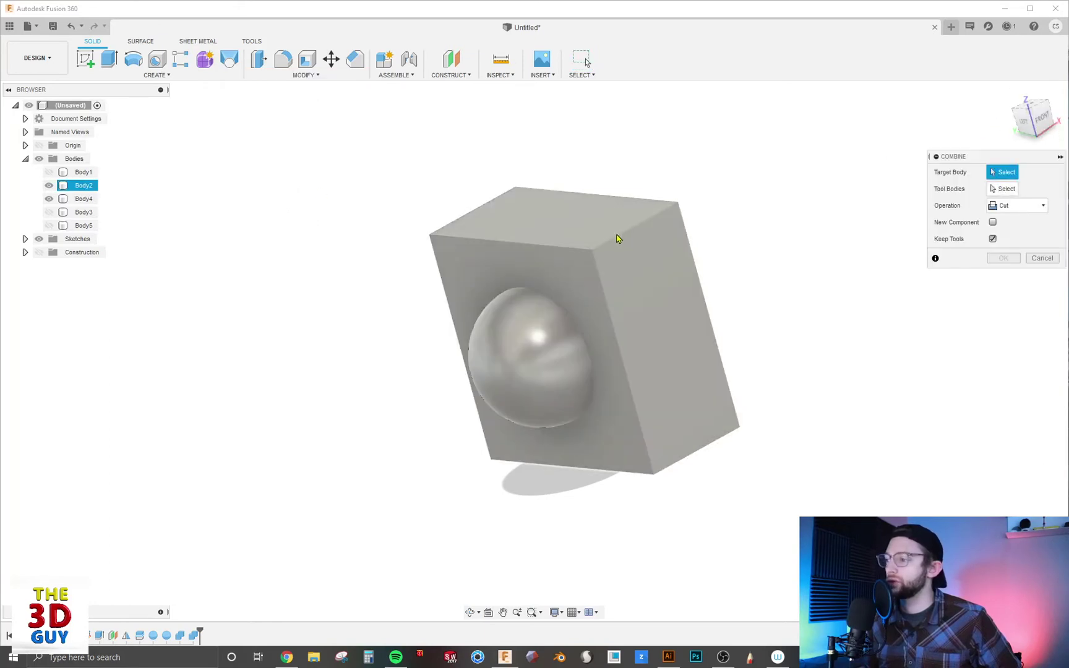
left_click(502, 358)
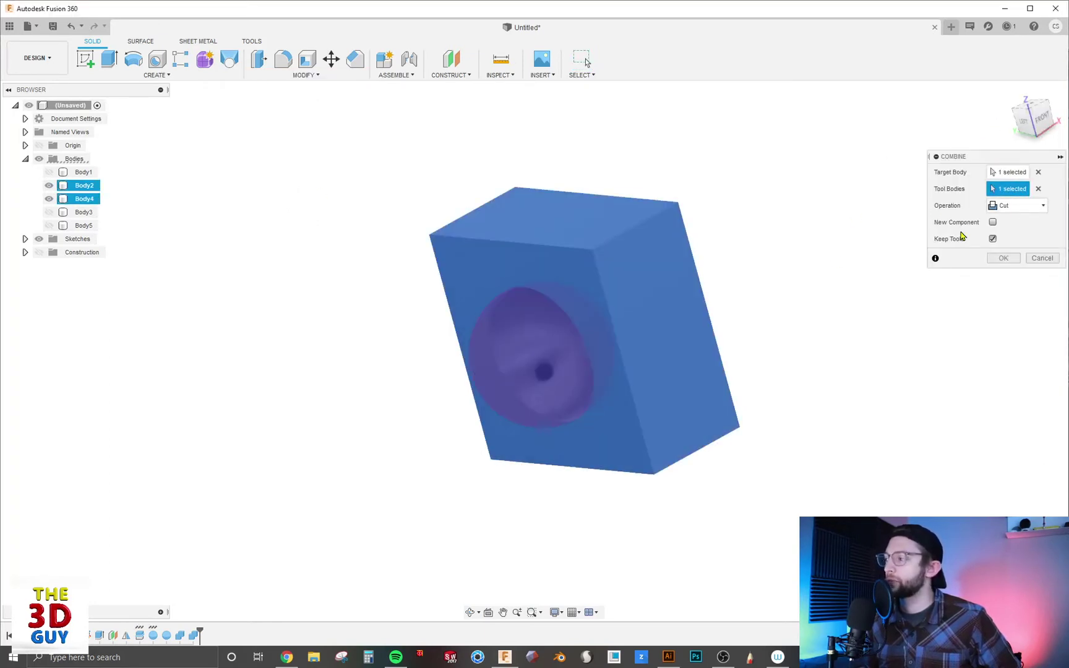
left_click(1003, 258)
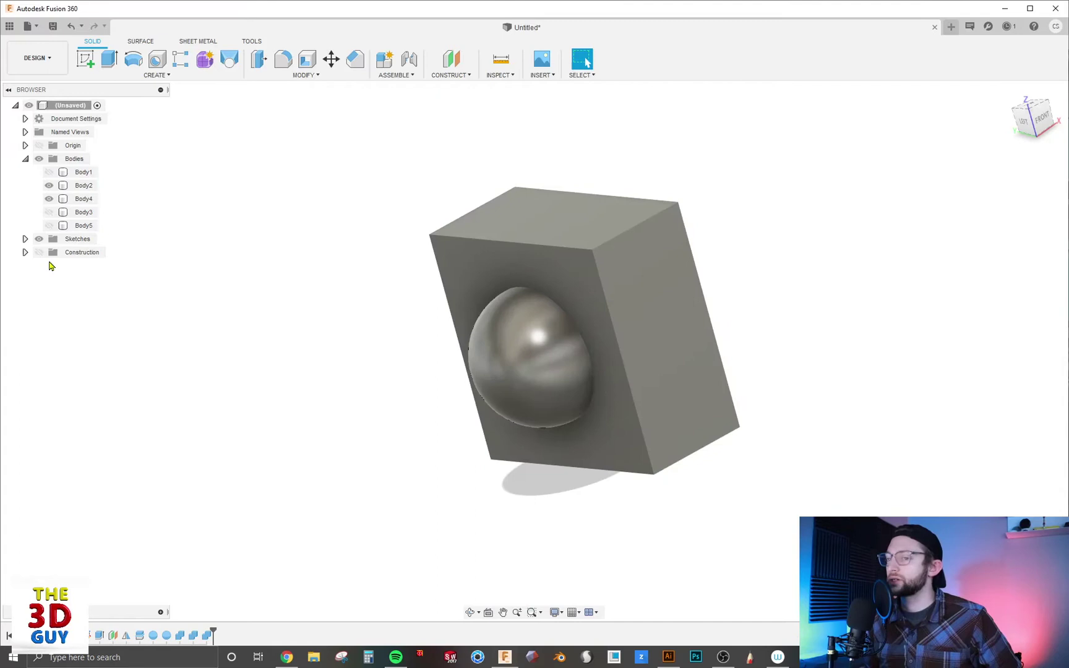
Hide the sphere Body4 to expose the cavity in Body2.
middle_click_drag(276, 250, 311, 275, "shift")
middle_click_drag(833, 307, 119, 225, "shift")
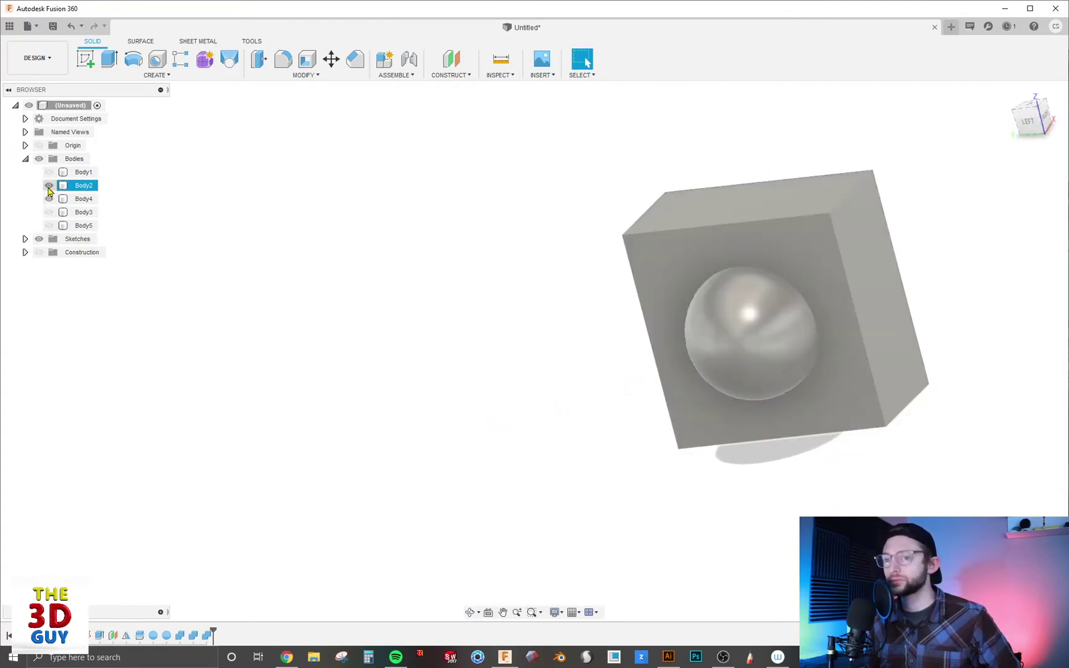
left_click(49, 199)
middle_click_drag(253, 286, 697, 310, "shift")
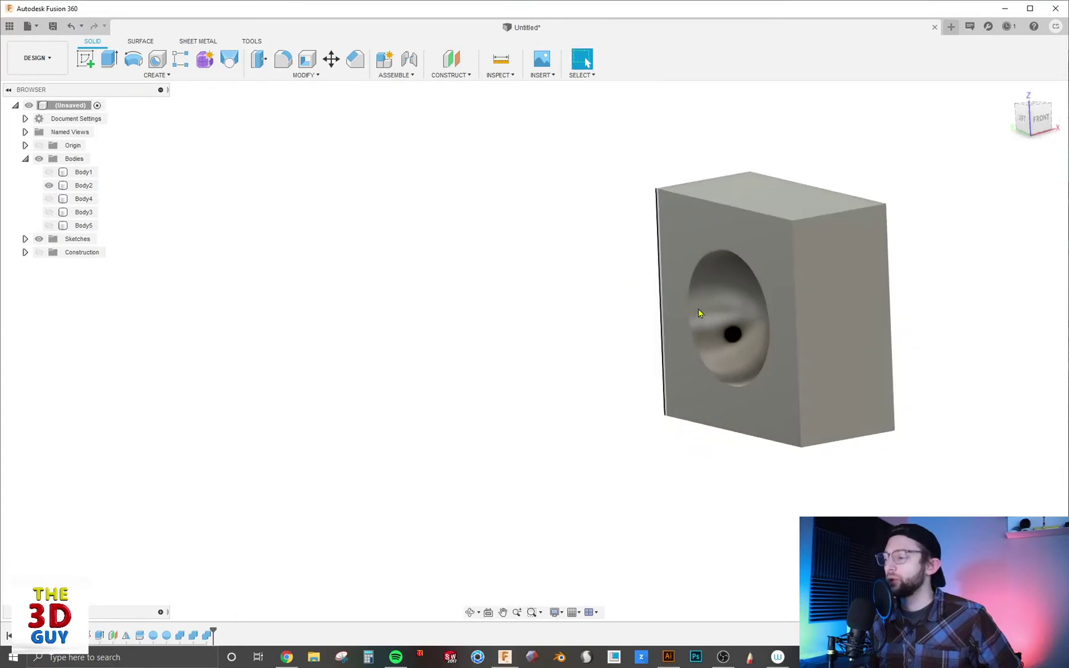
Examine the two block halves together by showing Body1 temporarily, and inspect the cavity in Body2 alone.
left_click(49, 172)
middle_click_drag(433, 272, 656, 317, "shift")
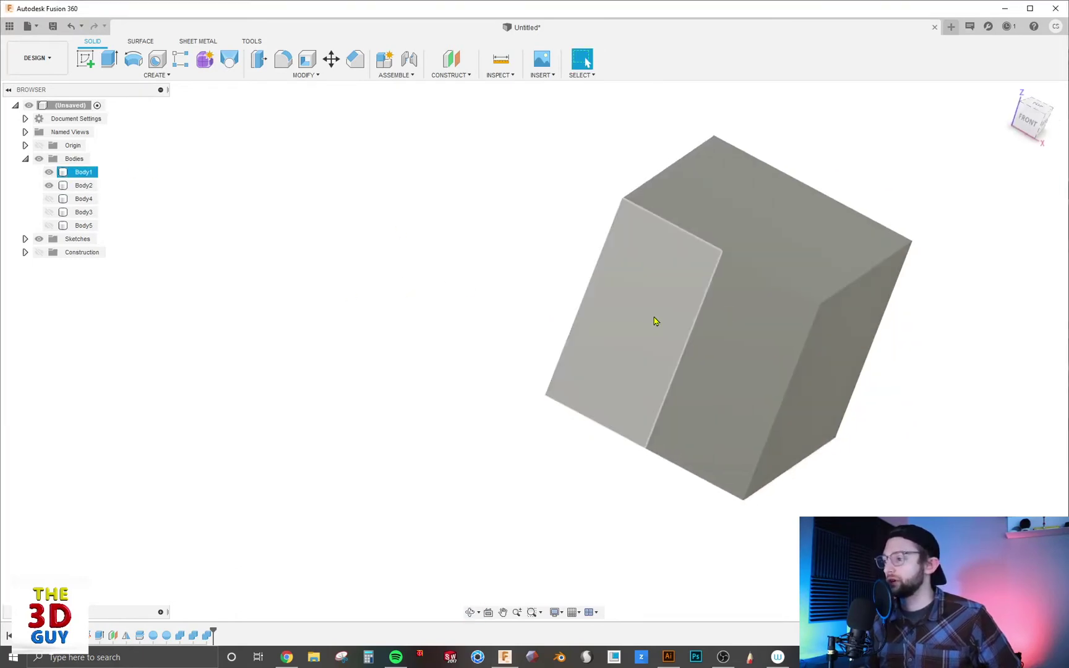
left_click(82, 172)
left_click(79, 185)
middle_click_drag(266, 253, 334, 262, "shift")
left_click(49, 172)
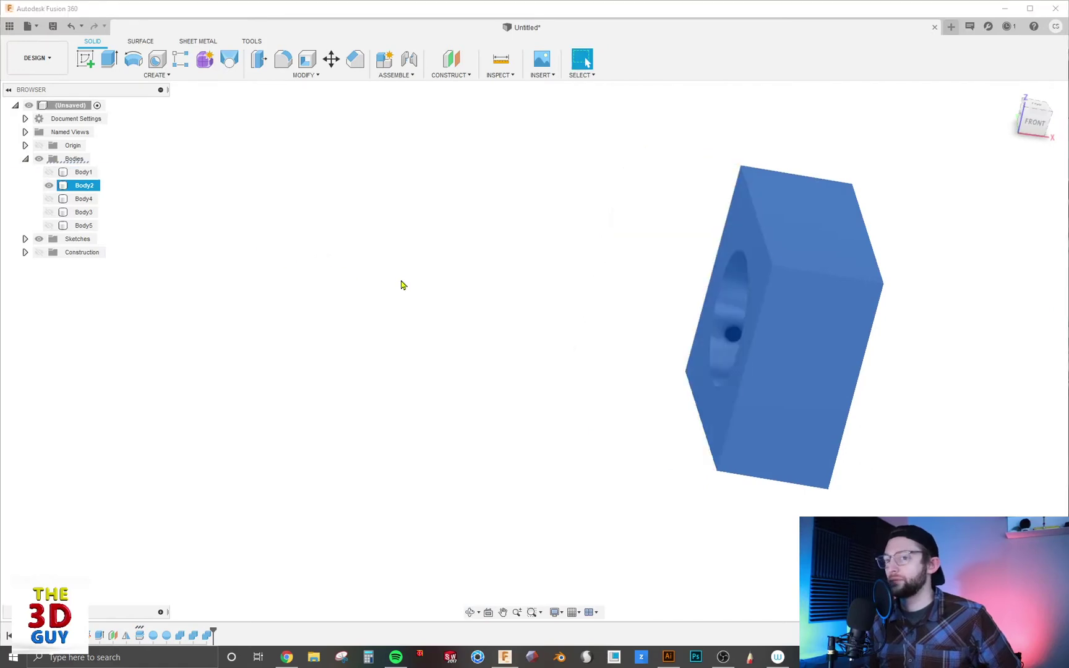
middle_click_drag(401, 282, 431, 293, "shift")
left_click(590, 338)
middle_click_drag(353, 322, 682, 374, "shift")
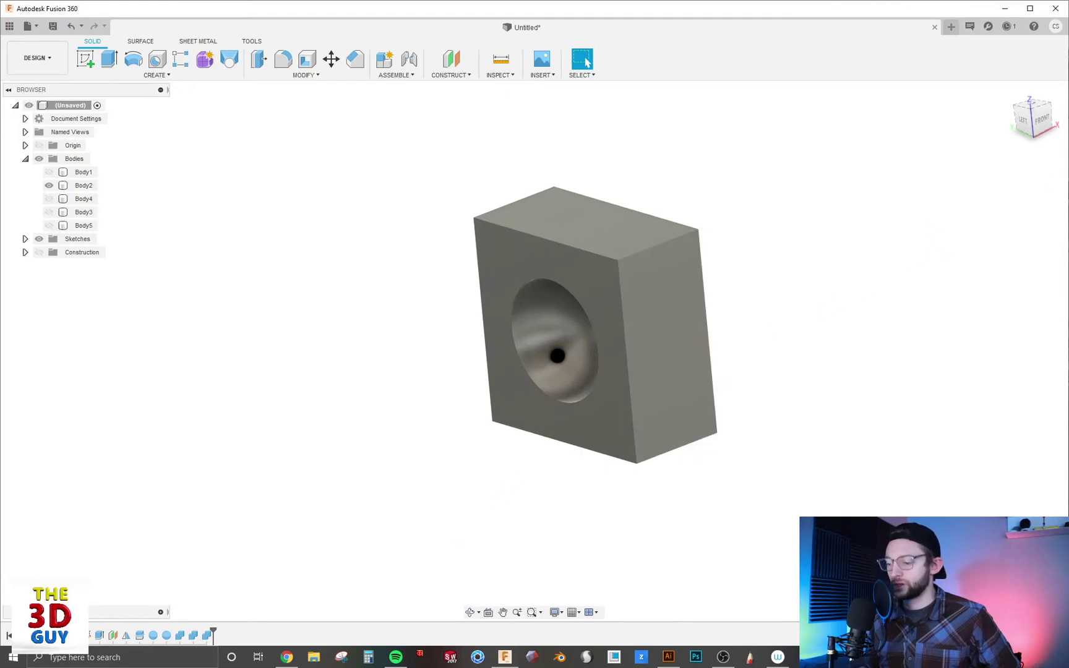